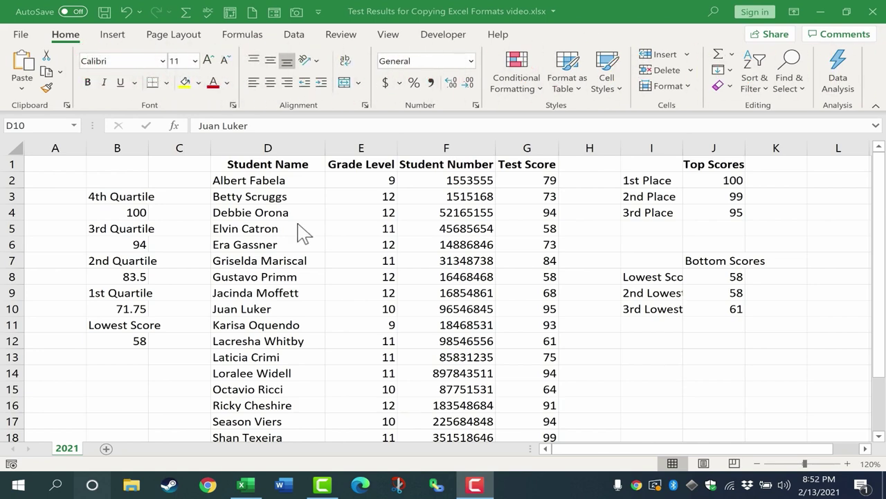
- Give the Student Name header in D1 a blue fill and white font color
click(270, 164)
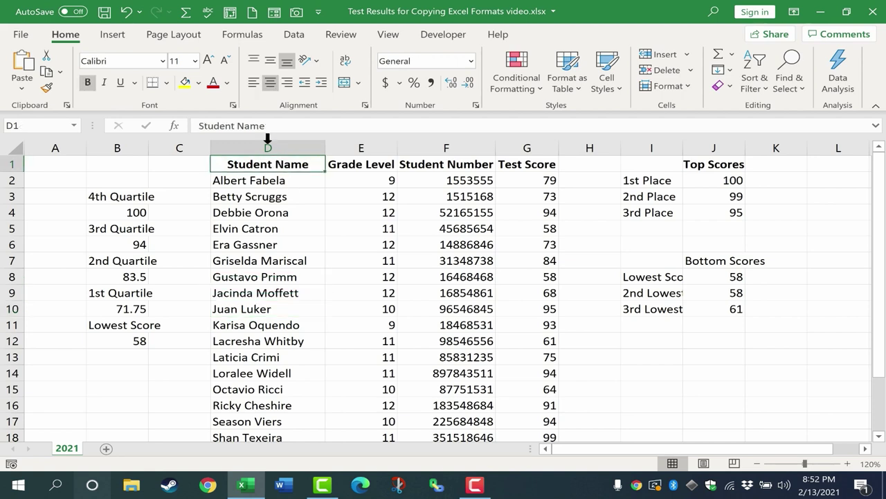
click(199, 84)
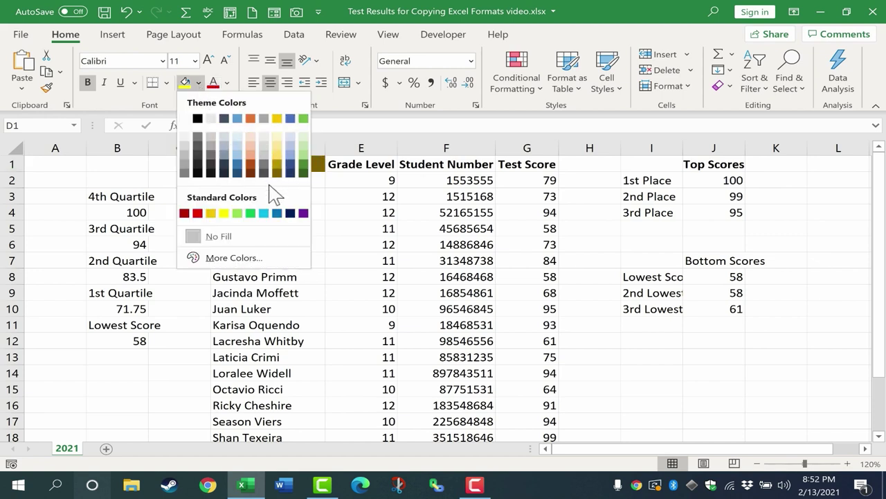
click(276, 213)
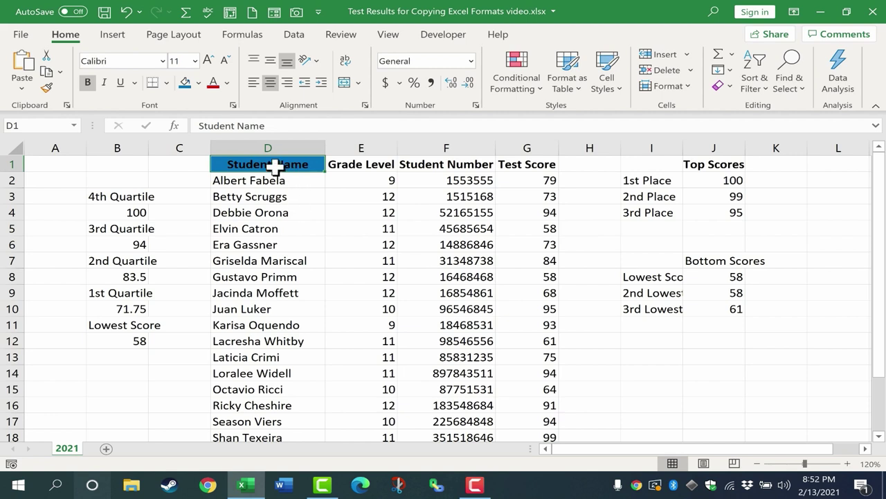
click(227, 82)
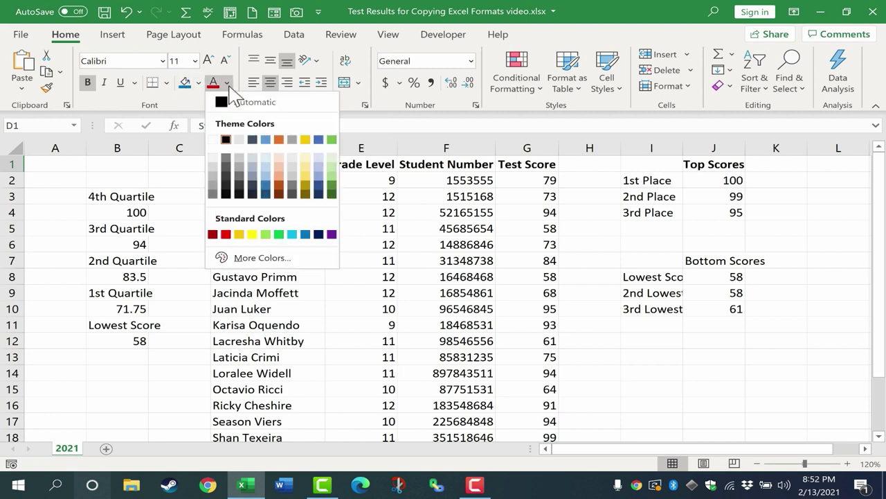
click(215, 141)
click(280, 179)
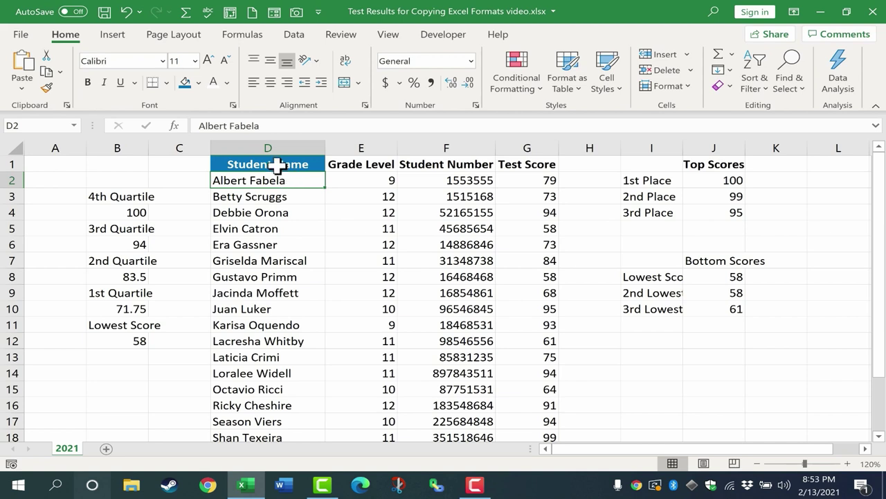
- Copy the Student Name header in D1 and paste only its formats onto the Top Scores header in J1 with Paste Special
click(277, 164)
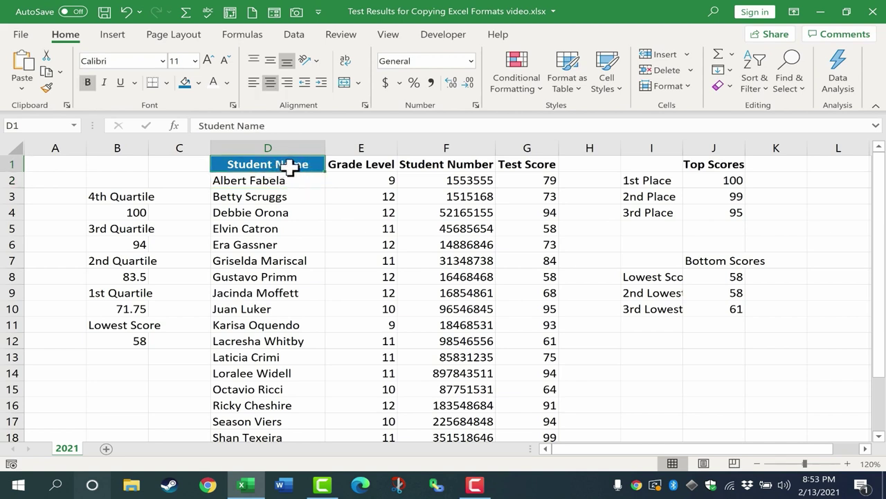
click(728, 163)
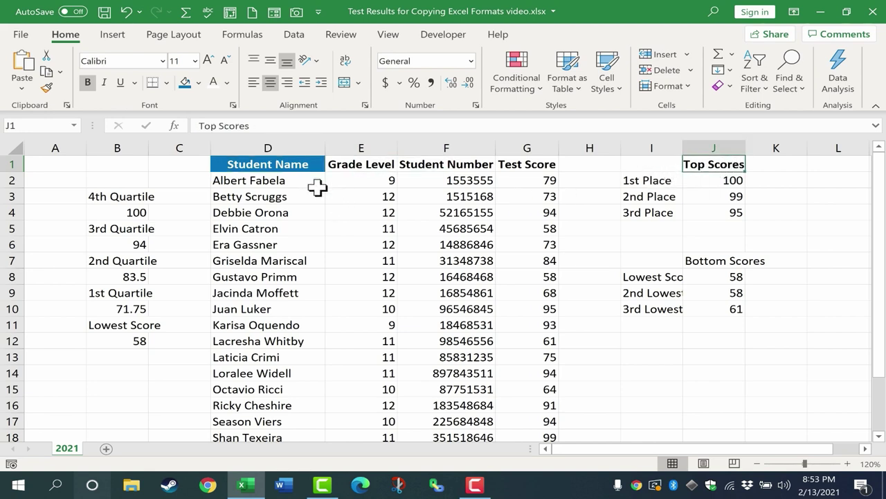
click(282, 165)
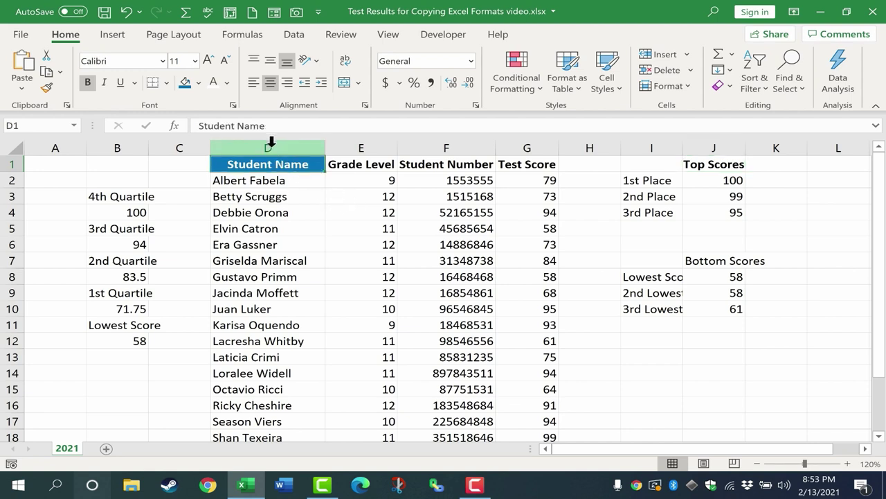
key(ctrl+c)
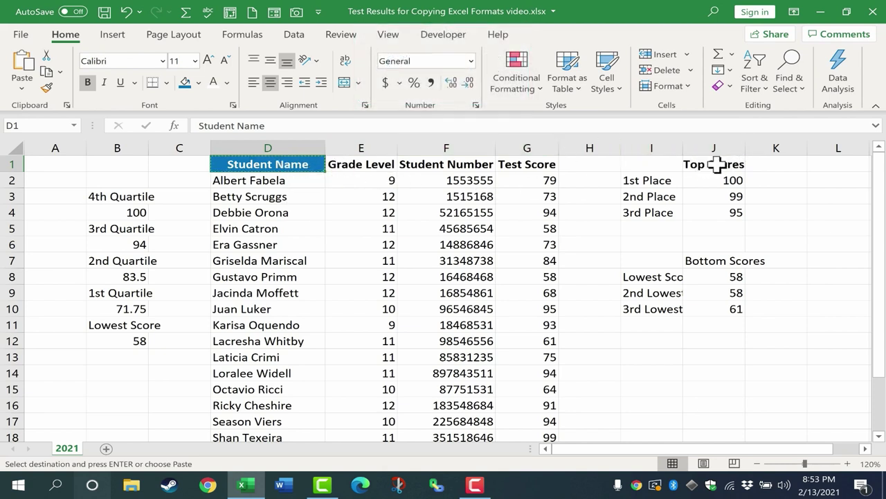
click(719, 164)
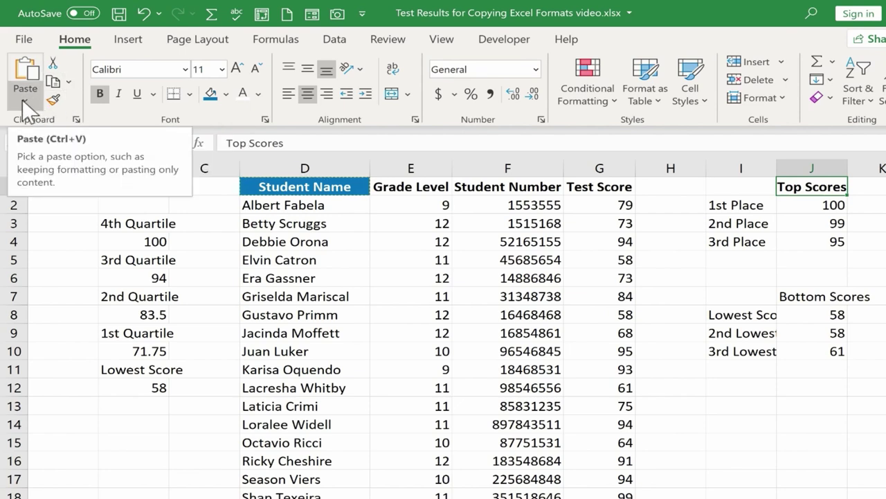
click(24, 101)
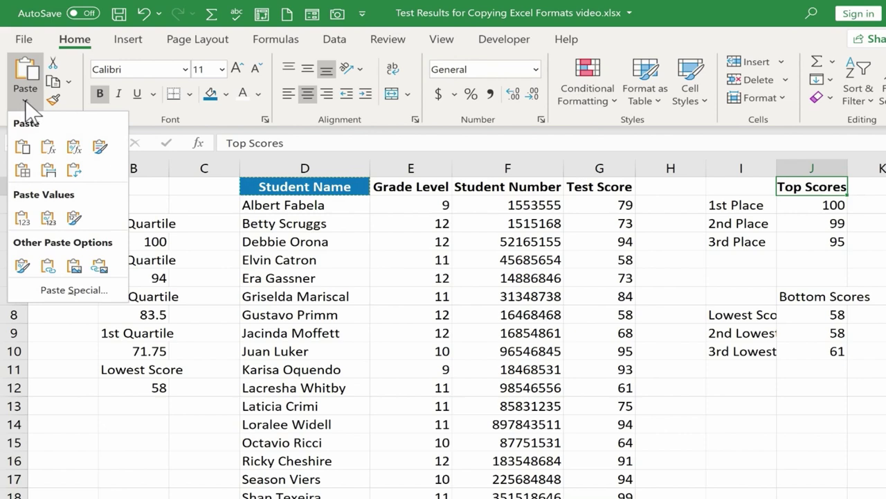
click(56, 290)
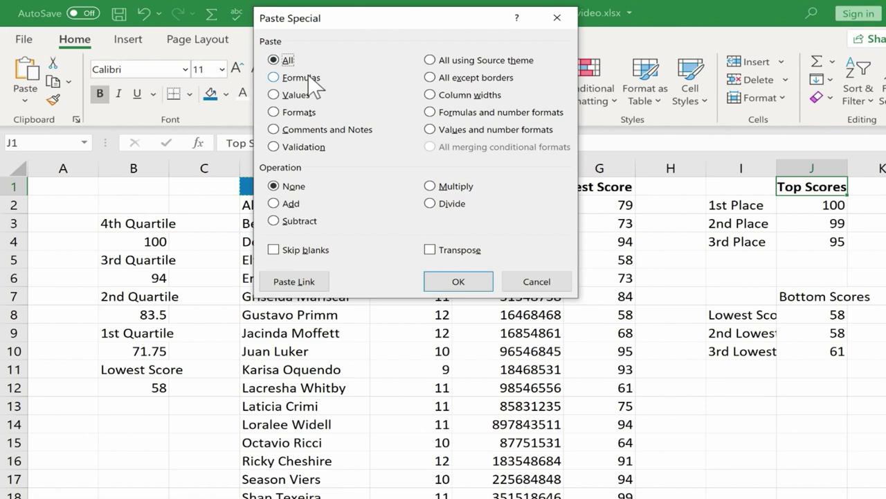
click(302, 112)
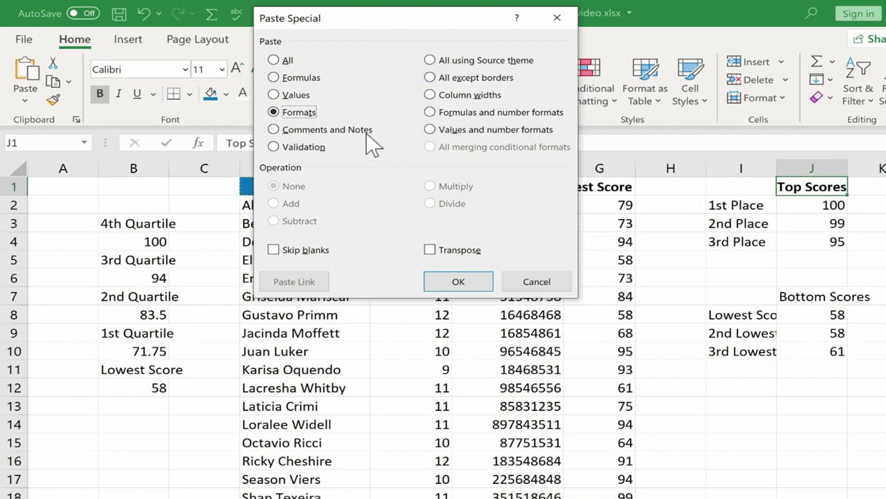
click(452, 277)
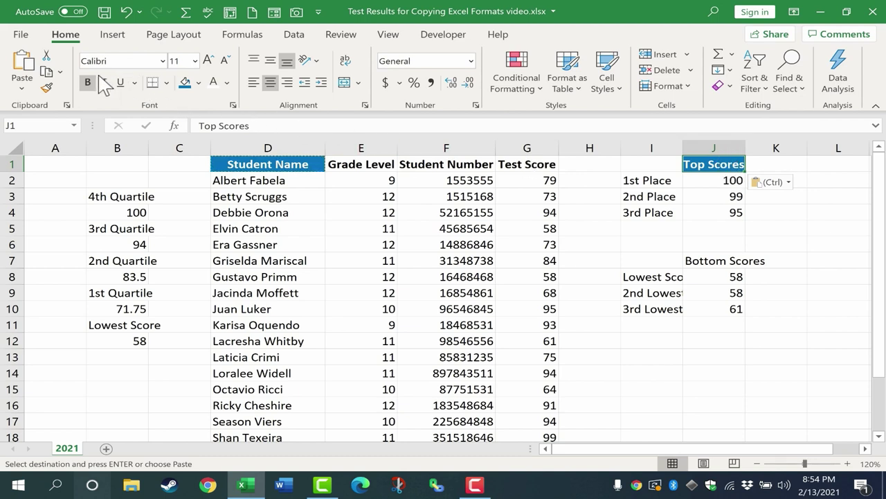
- Paste only the copied header formats onto the Test Score header in G1 with Paste Special, and end copy mode
click(521, 166)
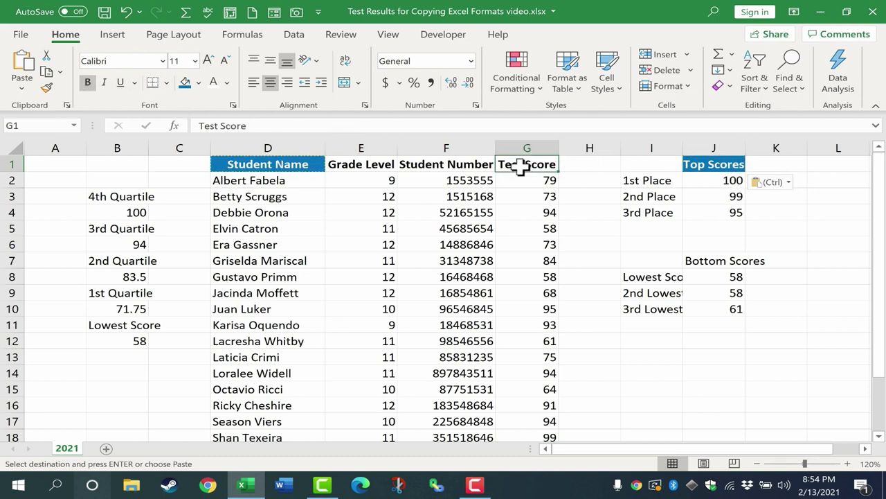
key(ctrl+alt+v)
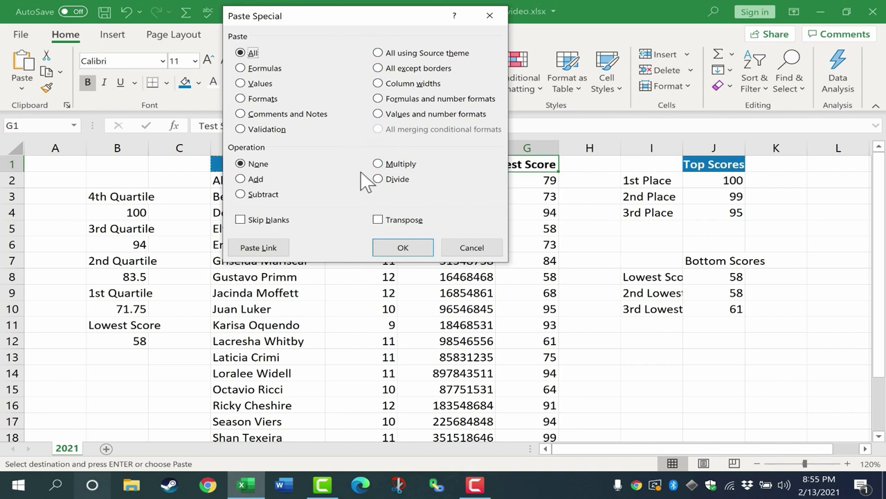
click(270, 99)
click(401, 247)
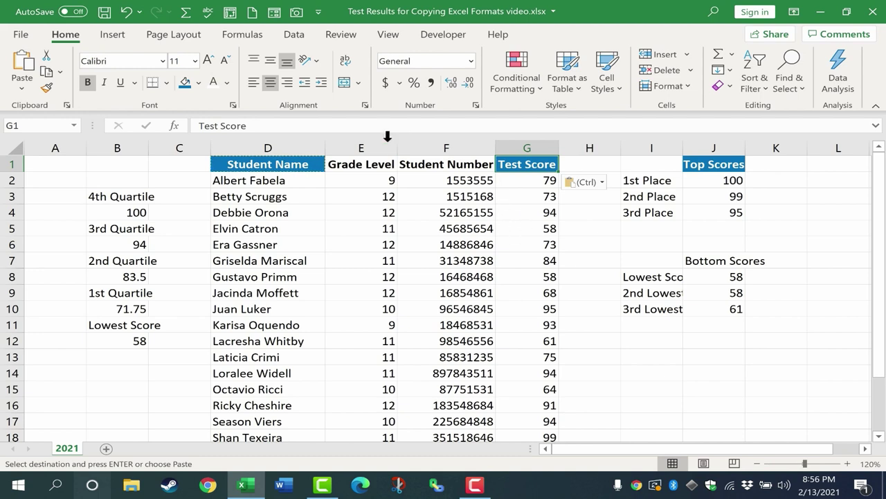
key(Escape)
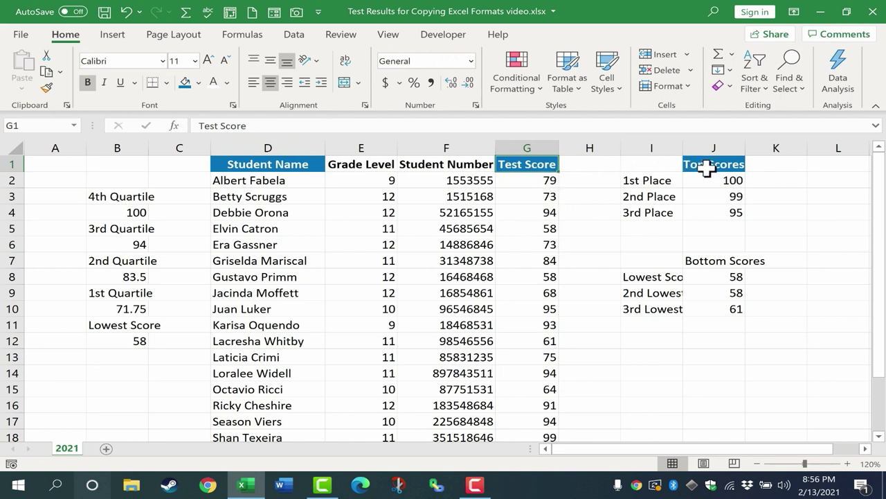
- Try Format Painter to copy the Student Name header's formatting onto the Grade Level header in E1, and undo it
drag(300, 172, 287, 259)
click(361, 229)
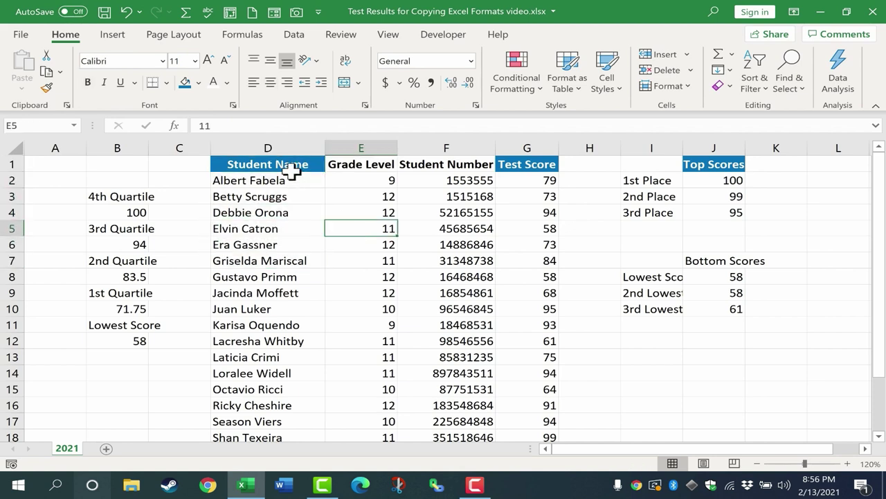
click(287, 170)
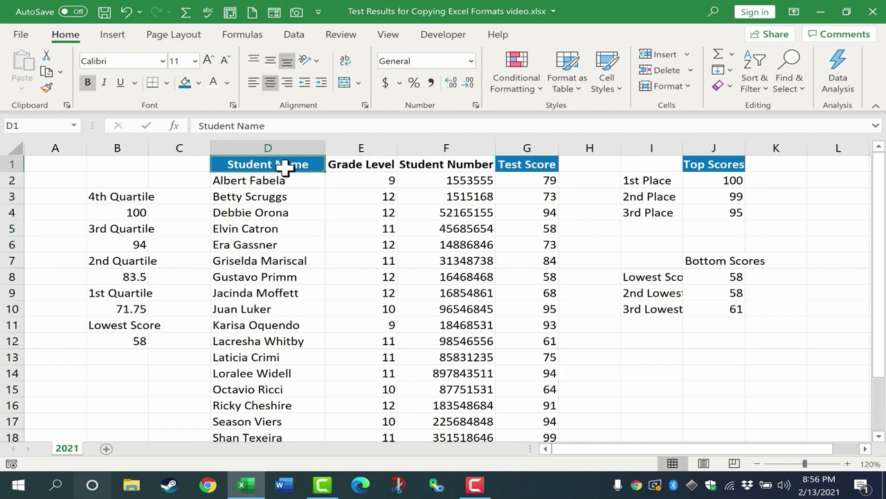
click(46, 88)
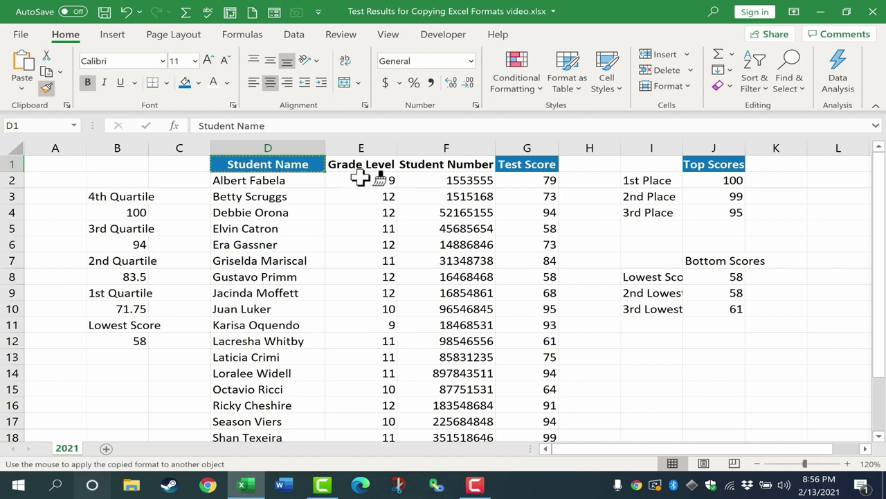
click(367, 163)
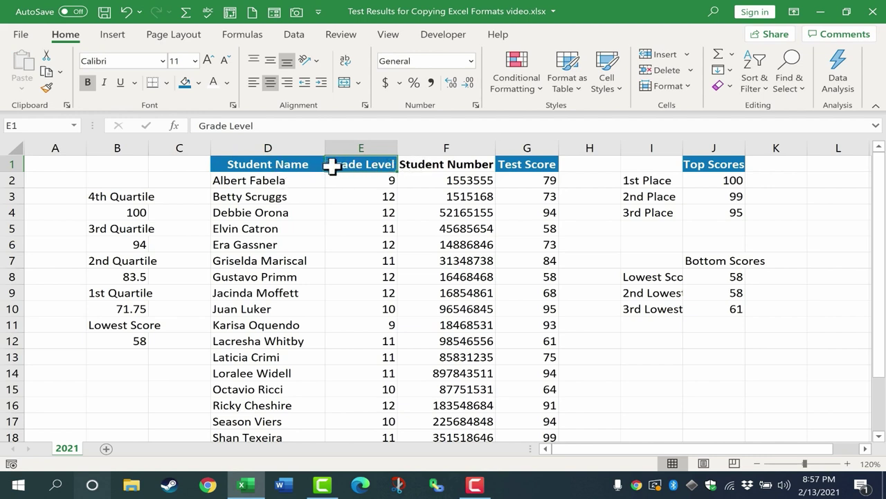
key(ctrl+z)
click(550, 301)
key(ctrl+z)
- Lock Format Painter on the Student Name header and apply its formatting to the Grade Level and Student Number headers
click(298, 167)
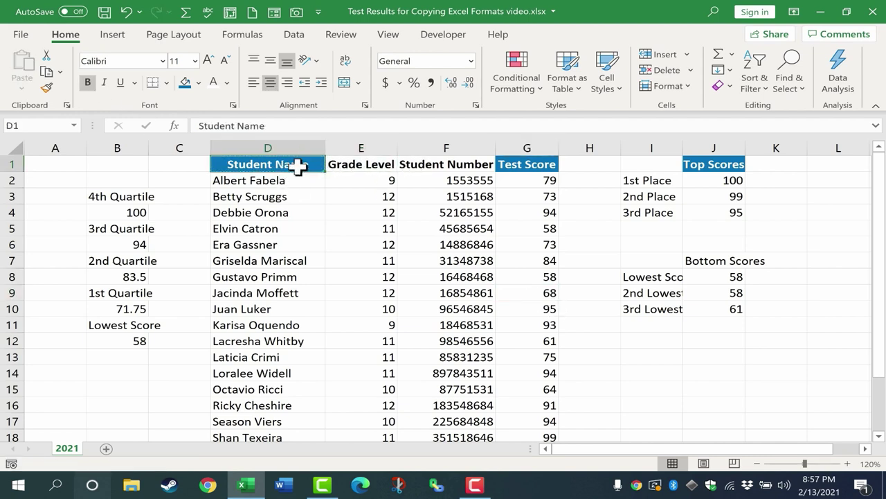
click(46, 88)
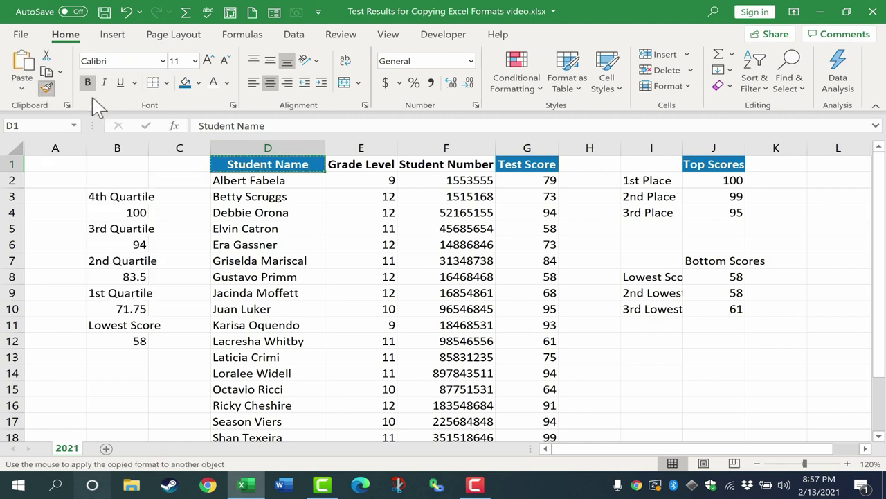
click(368, 166)
click(435, 164)
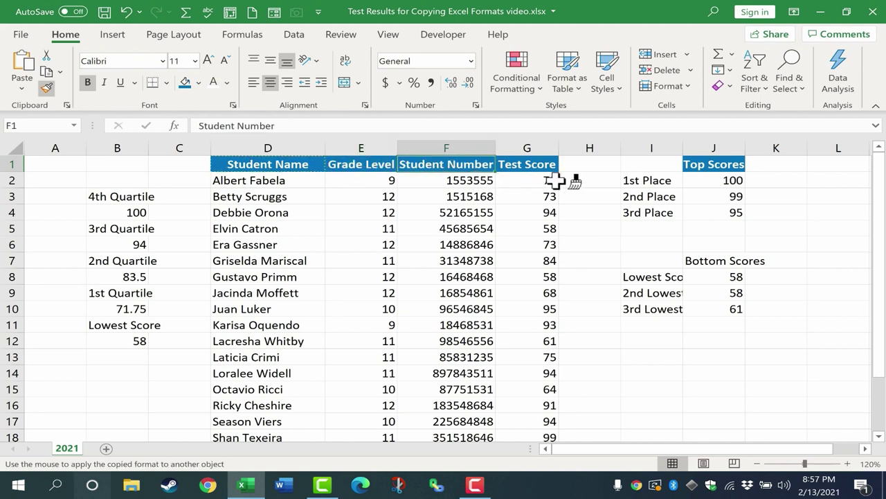
- Try painting the header formatting onto cells H8, G11 and D8, and undo all three
click(578, 274)
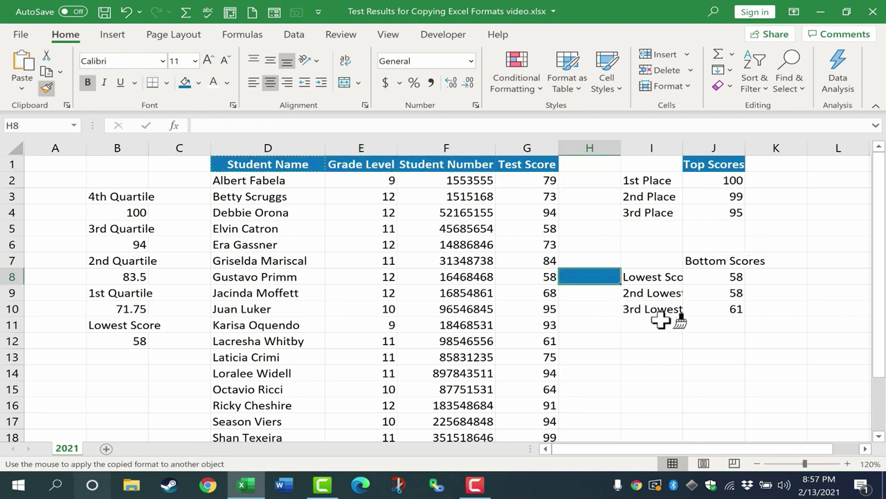
click(523, 326)
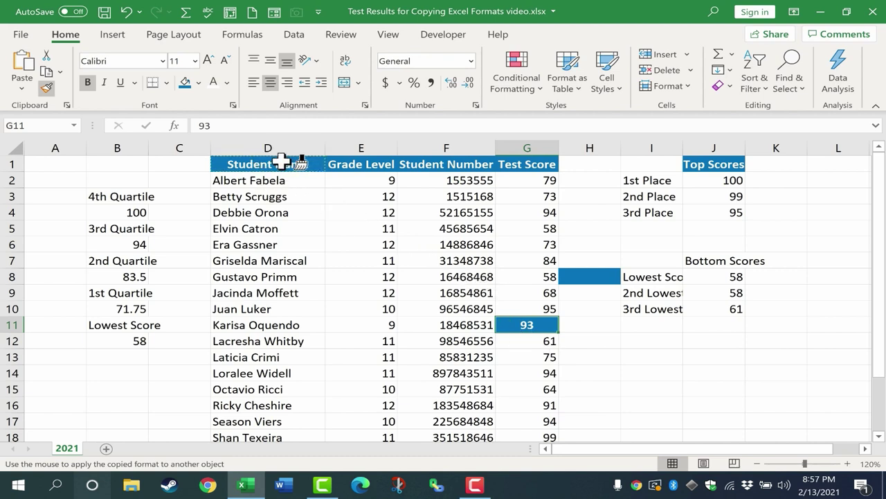
click(315, 278)
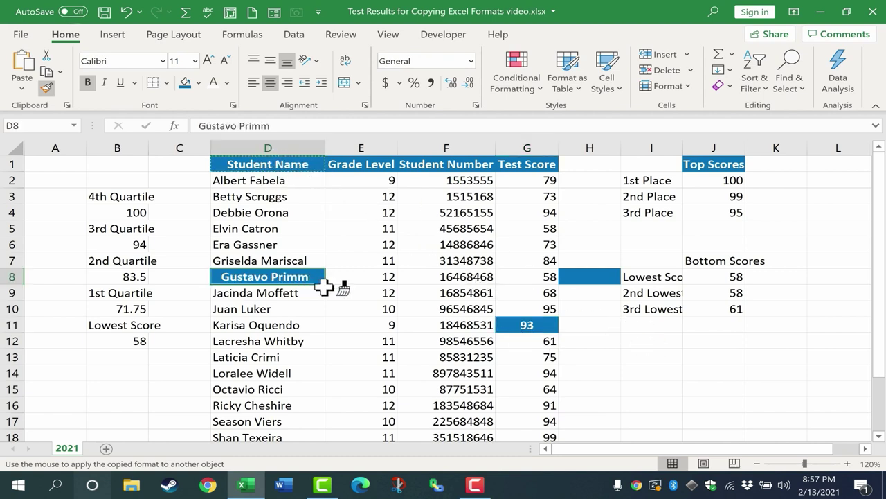
key(ctrl+z)
key(ctrl+z)
key(ctrl+z)
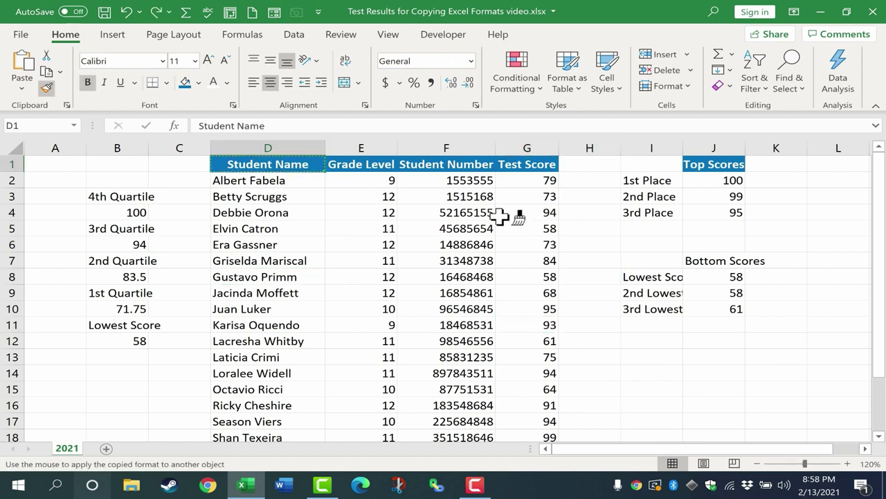
- Try painting the header formatting over the range F5:G18, undo it and deselect the range
drag(489, 233, 506, 434)
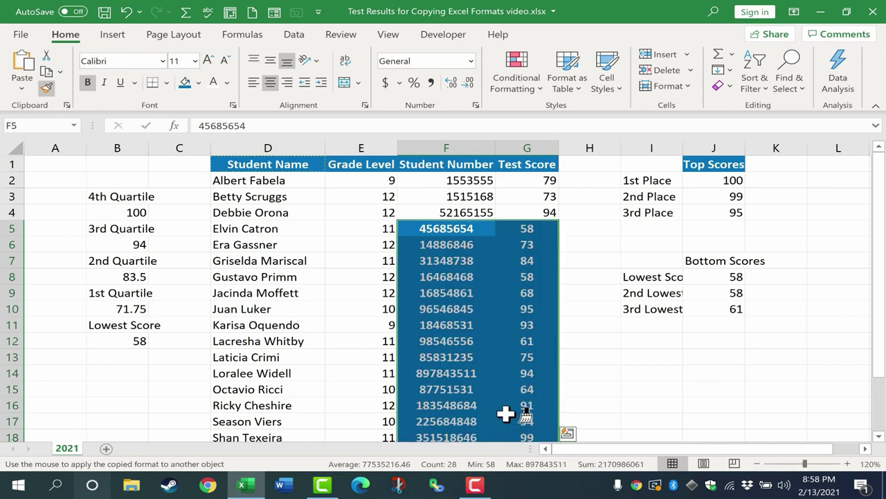
key(ctrl+z)
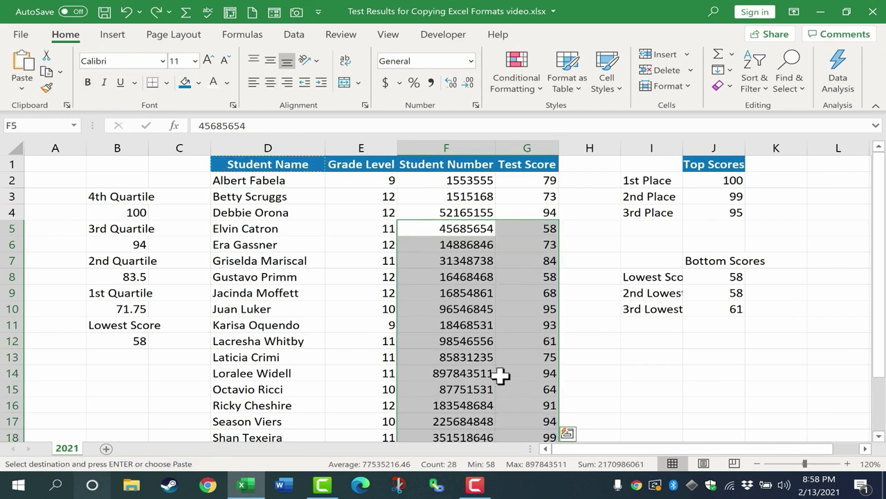
click(599, 229)
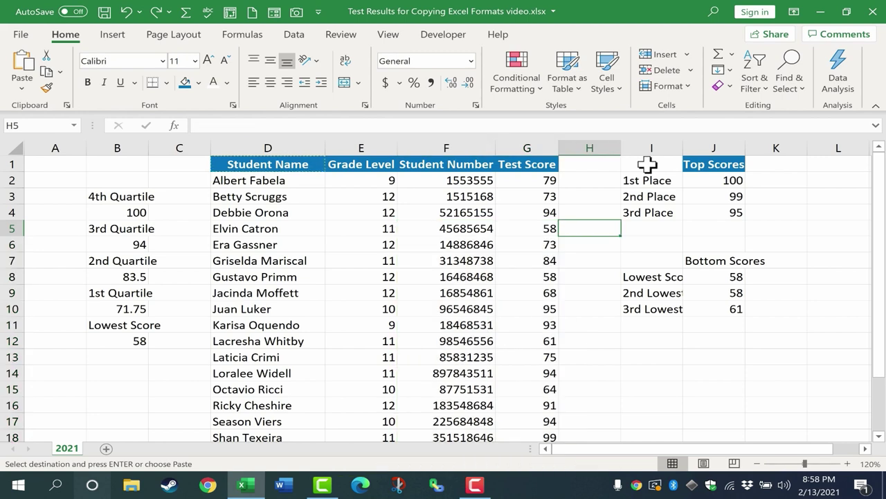
- Apply All Borders to the Top Scores table in I1:J4
drag(647, 165, 717, 213)
click(633, 169)
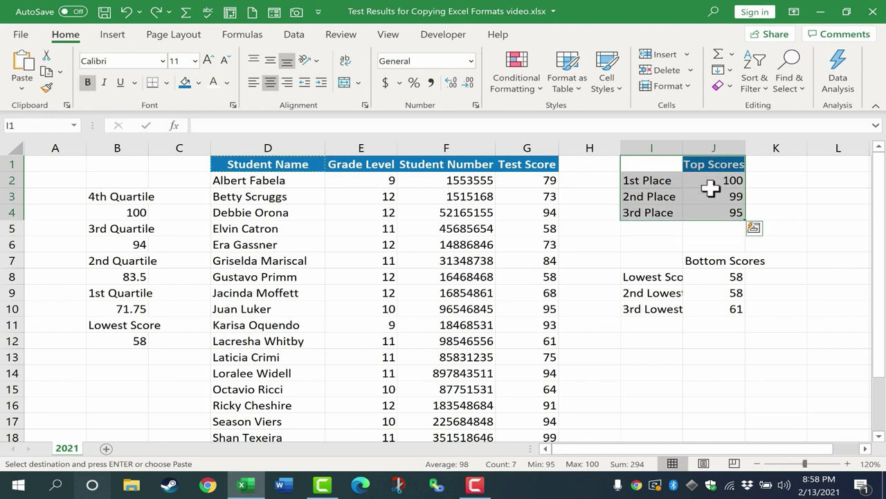
click(167, 82)
click(208, 226)
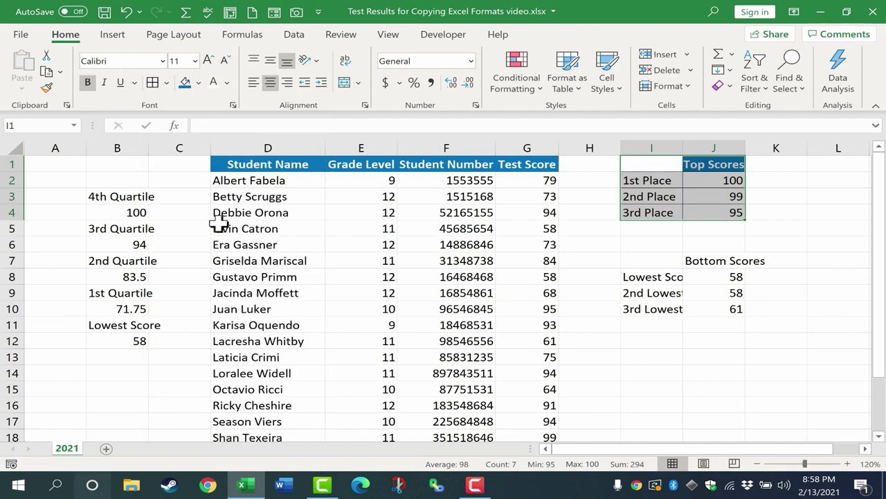
click(776, 229)
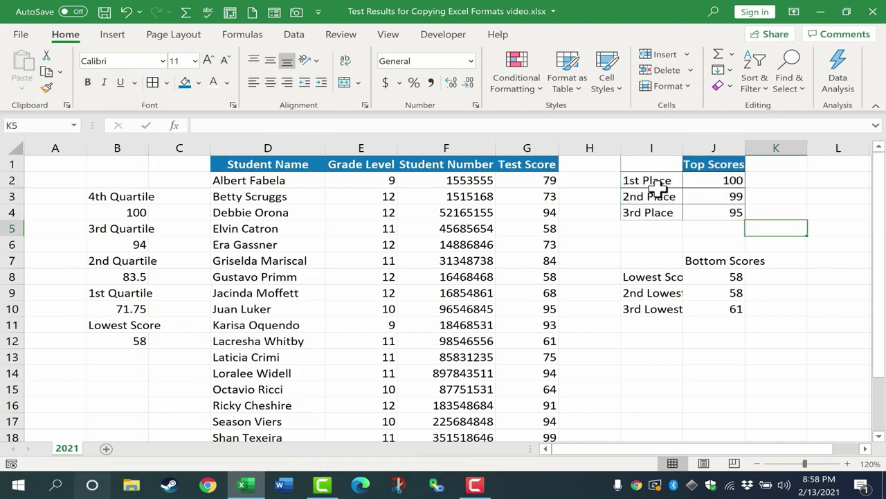
- Make the 1st to 3rd Place labels in I2:I4 bold and give them a light blue fill
drag(656, 181, 656, 214)
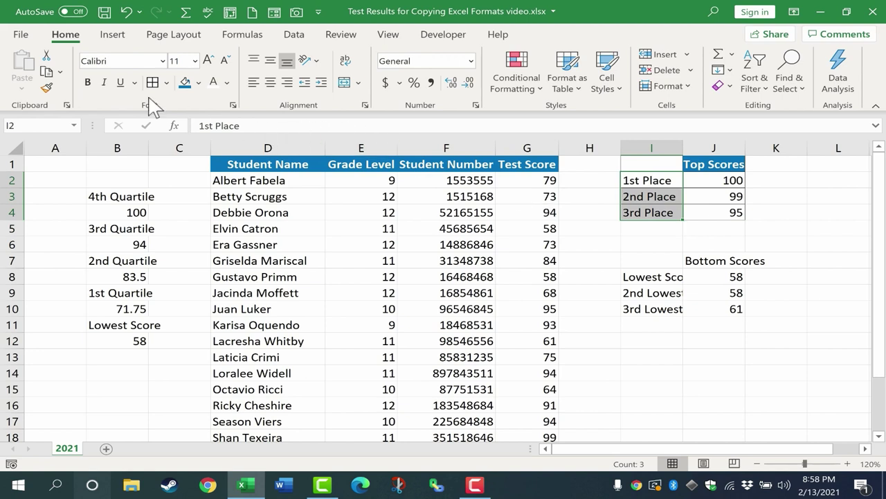
click(88, 82)
drag(656, 182, 659, 211)
click(199, 83)
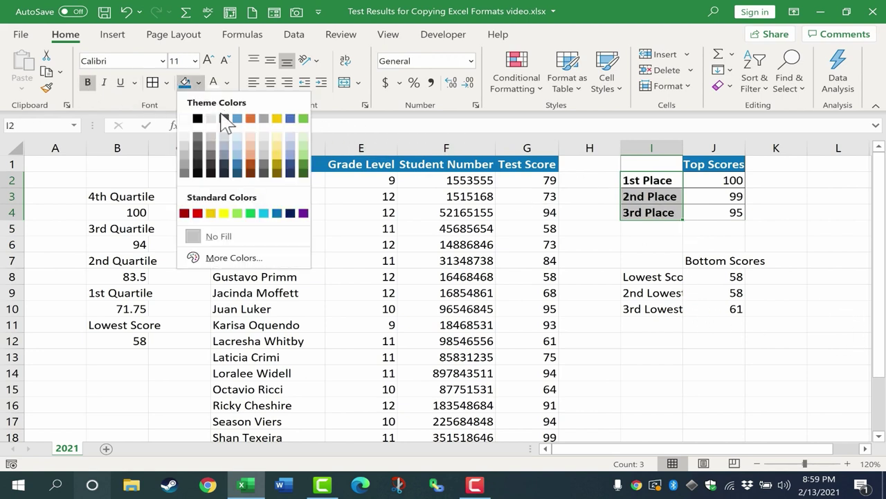
click(234, 143)
click(783, 226)
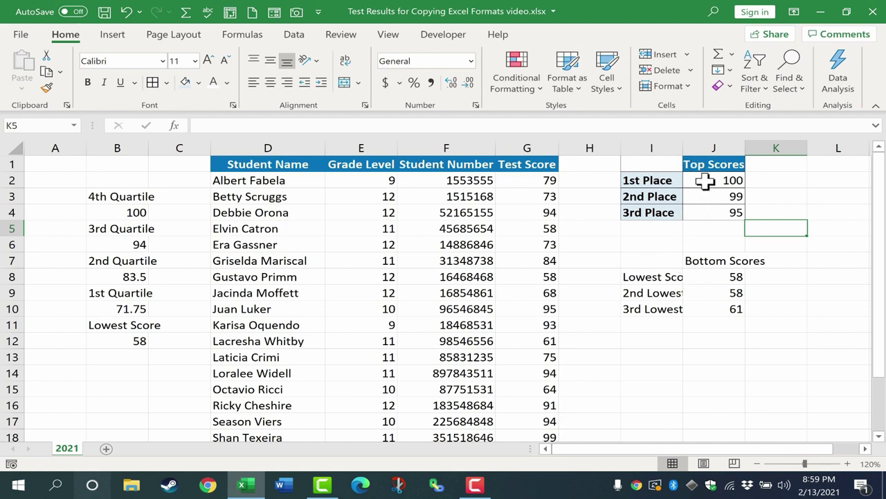
- Copy the formatting of the Top Scores table in I1:J4 onto the Bottom Scores table in I7:J10 with Format Painter
click(46, 88)
click(654, 165)
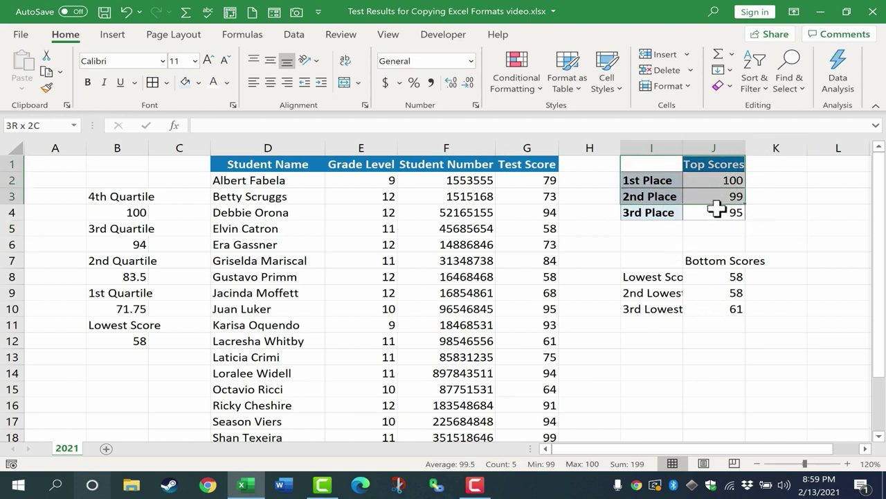
drag(721, 219, 721, 217)
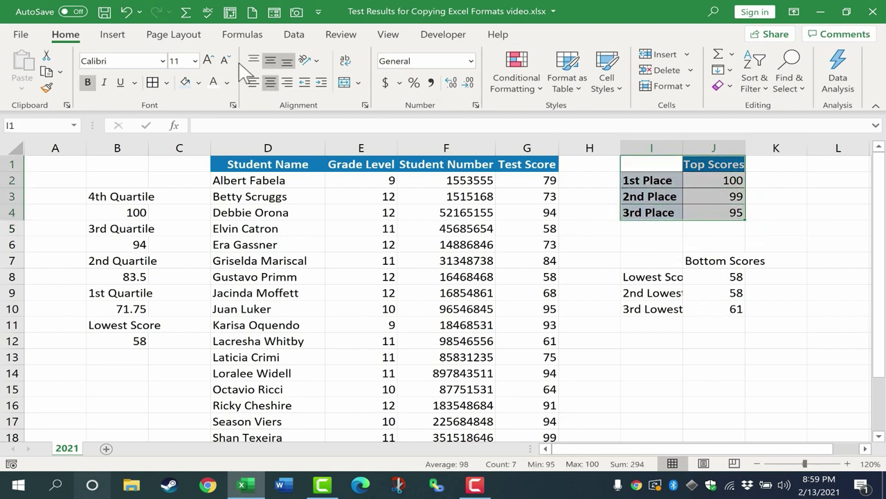
click(46, 88)
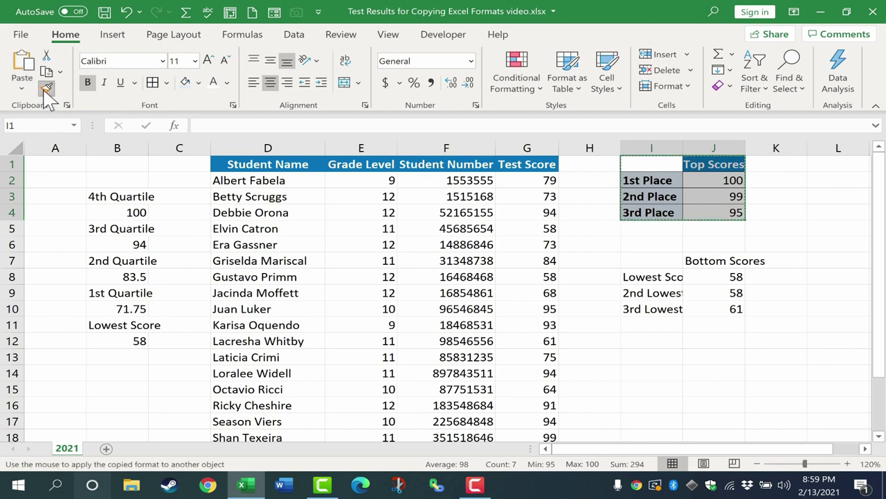
drag(633, 257, 732, 313)
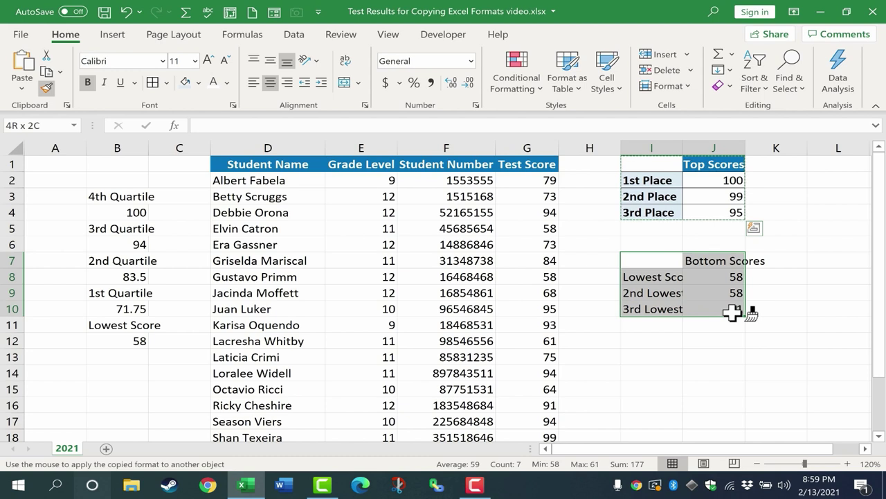
drag(732, 313, 732, 312)
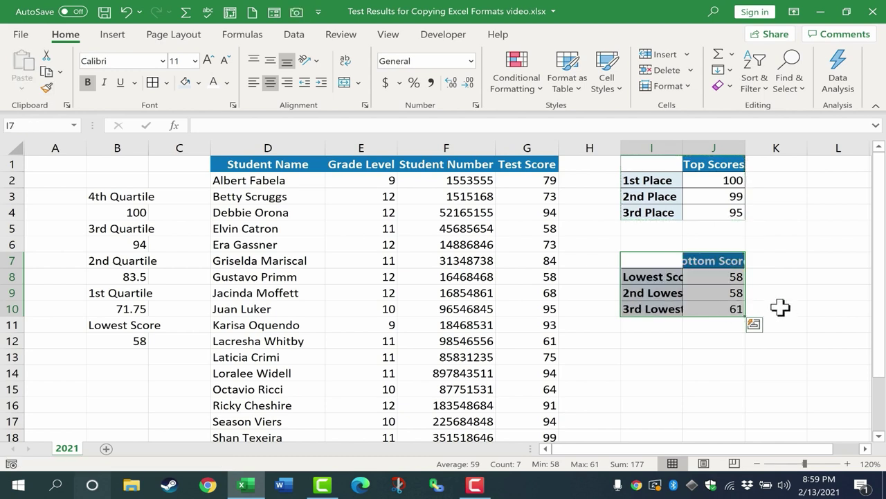
click(798, 288)
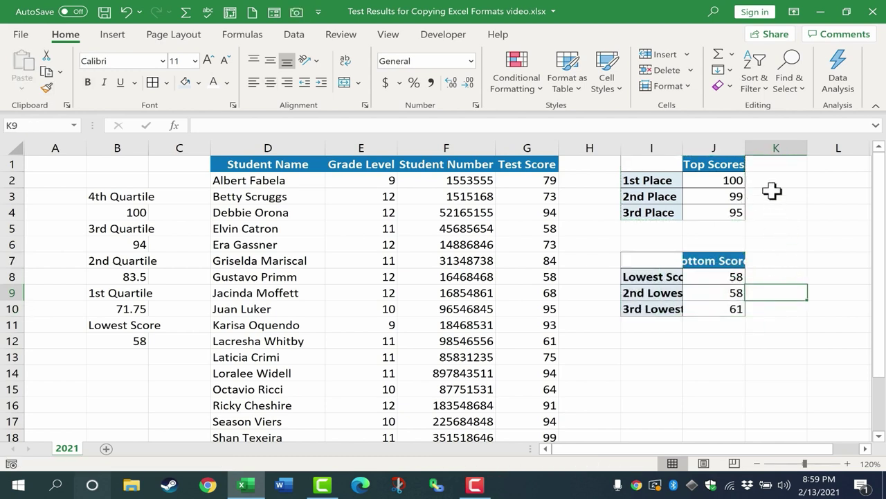
- AutoFit the widths of columns J and I to their contents
double_click(742, 145)
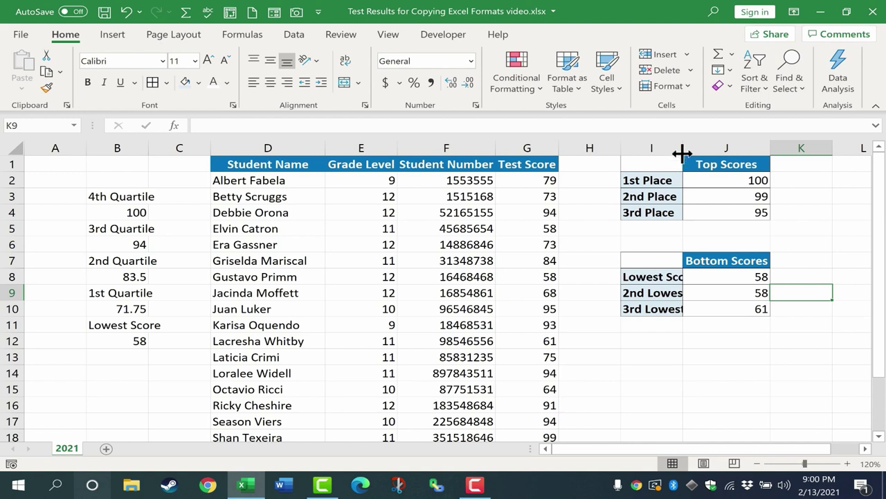
double_click(684, 147)
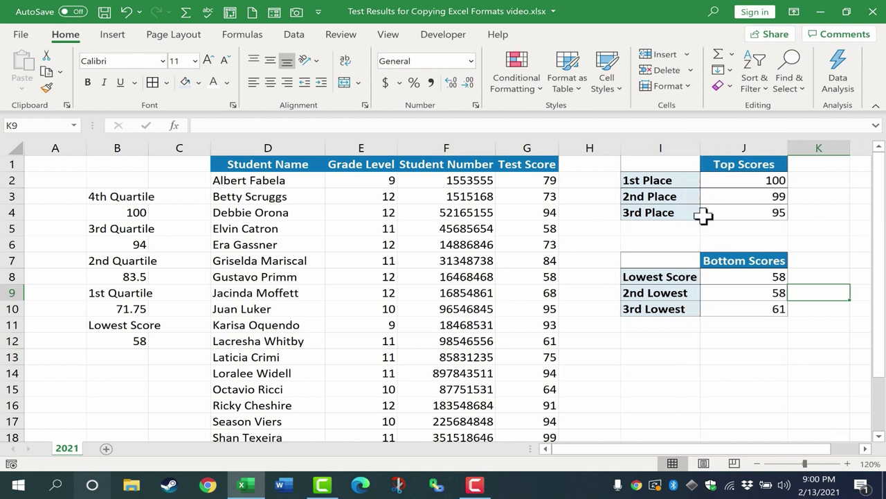
click(762, 392)
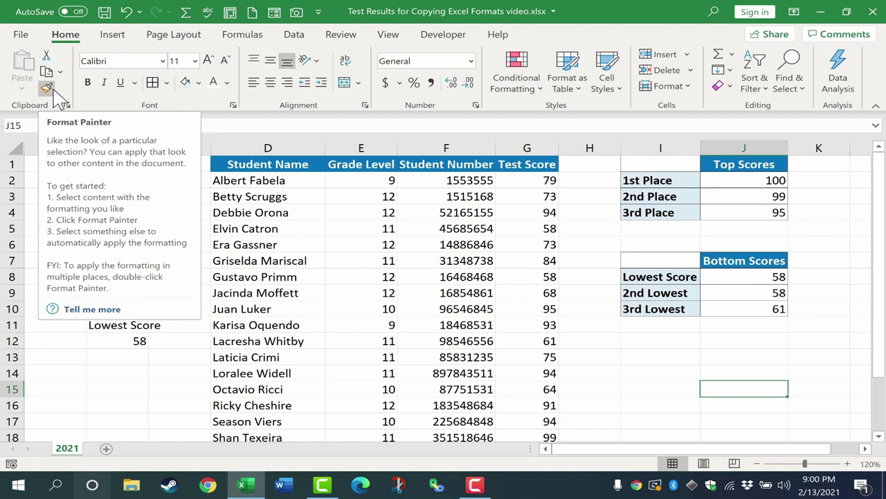
- Fill the student name cell D3 with light blue
click(434, 166)
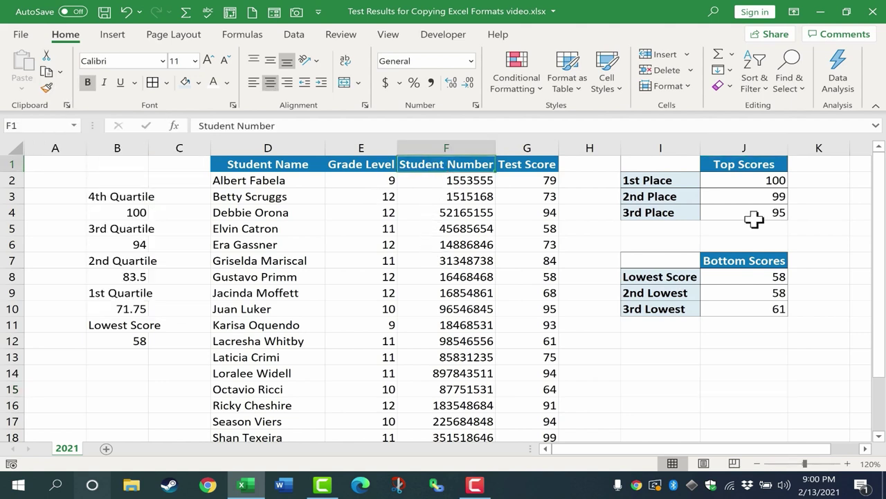
click(252, 198)
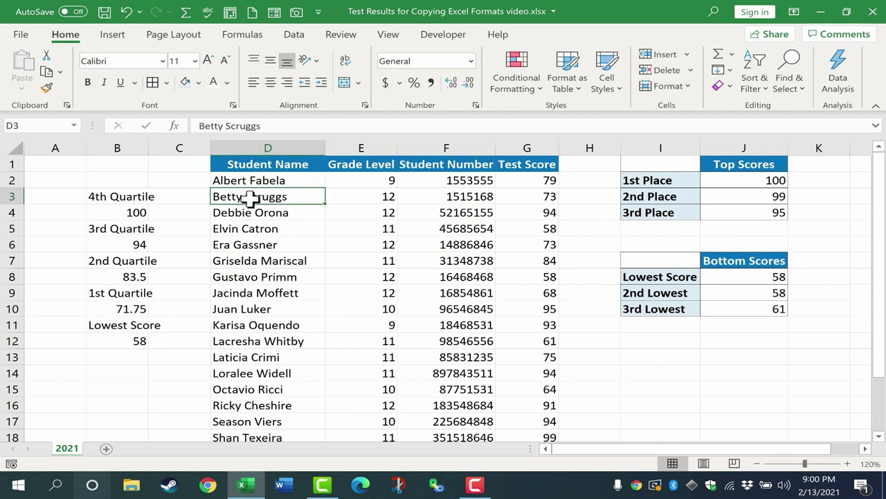
click(185, 83)
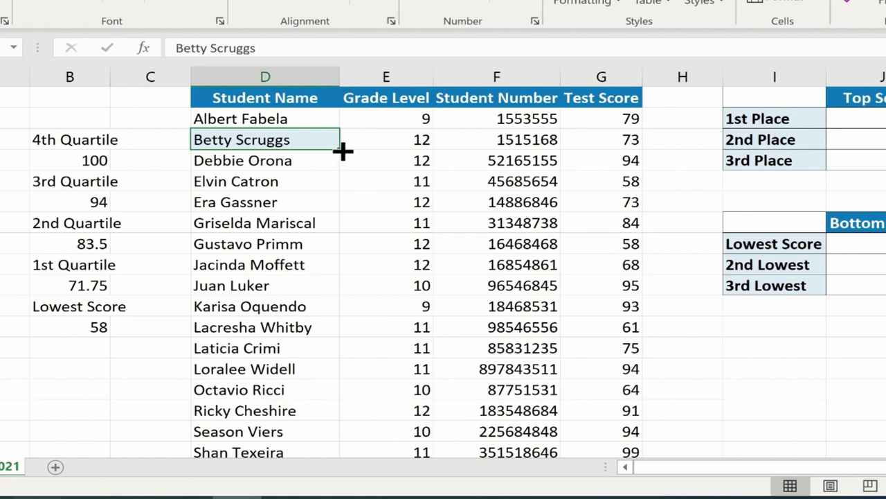
- Try filling D3 across to G3, undo it, and extend only D3's formatting across to G3 with Fill Formatting Only
drag(343, 151, 619, 153)
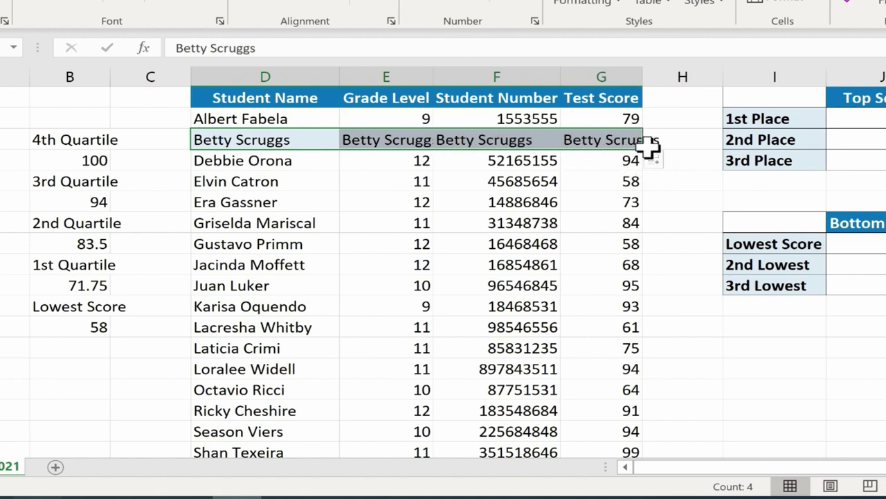
key(ctrl+z)
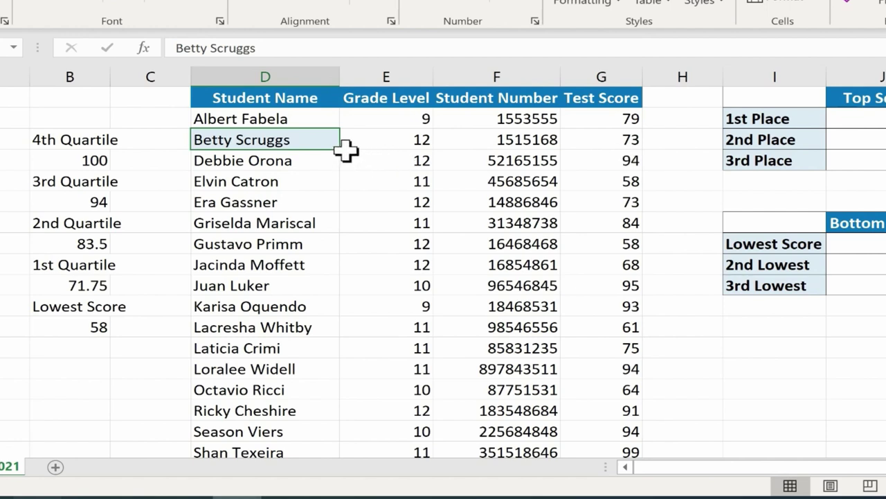
drag(341, 147, 634, 140)
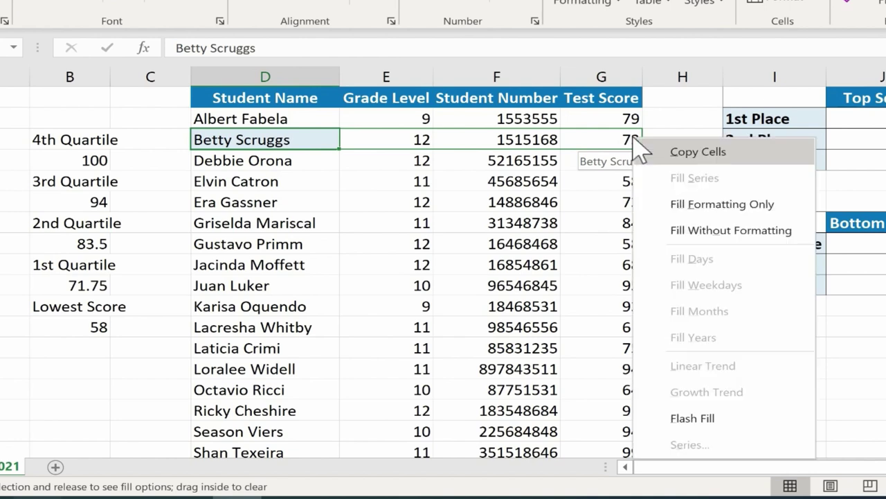
click(767, 206)
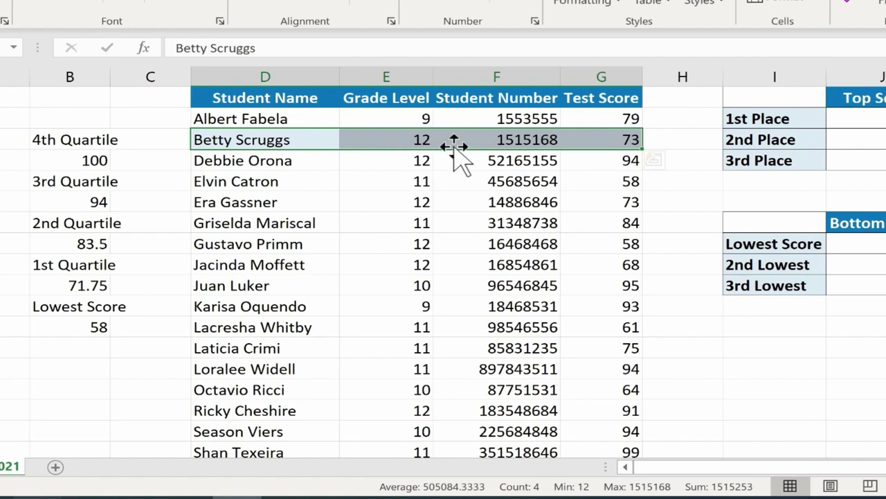
click(302, 187)
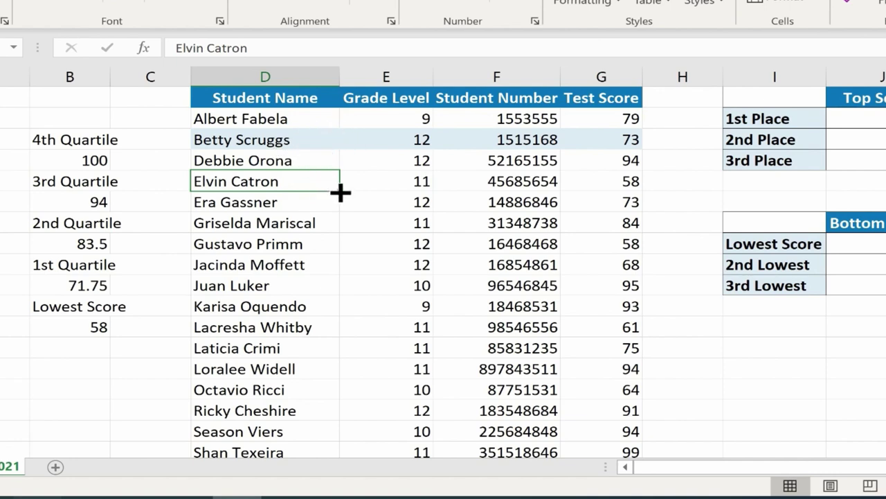
drag(340, 192, 628, 181)
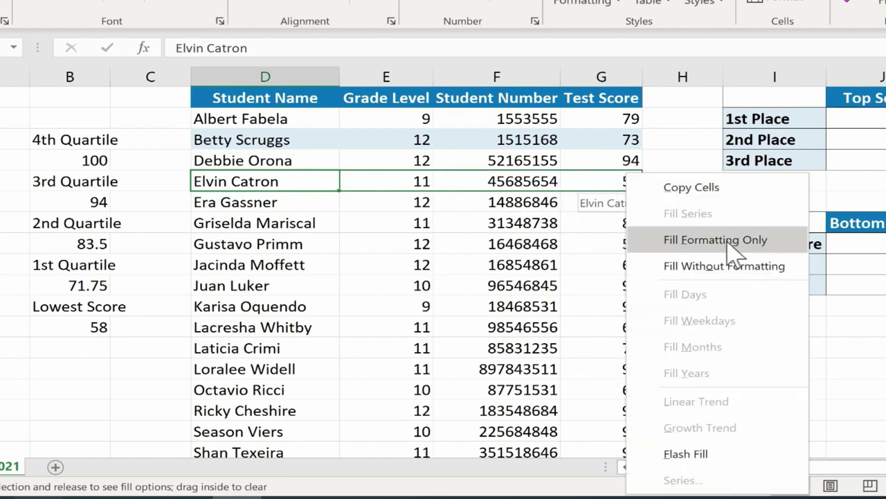
key(Escape)
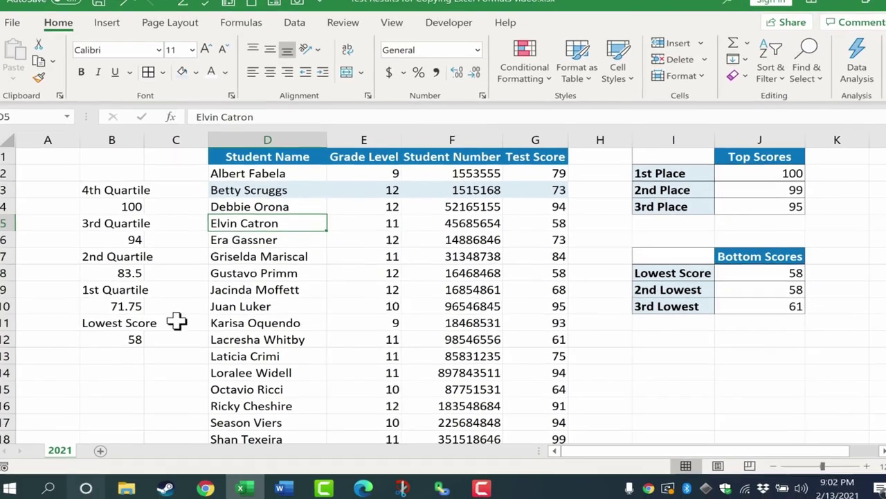
click(392, 223)
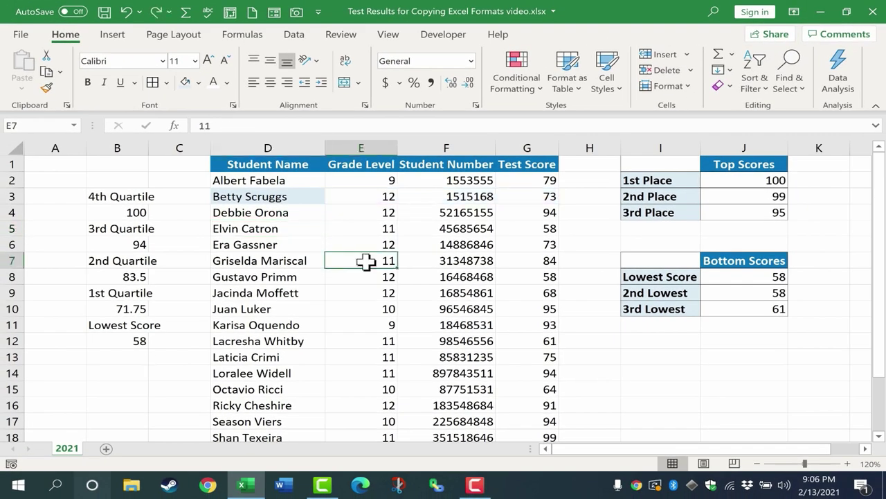